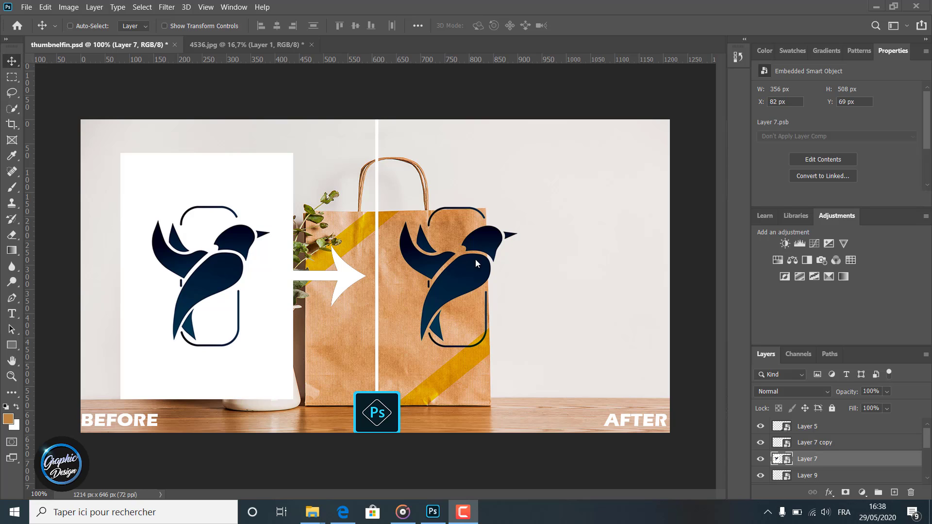
Switch the Layer 7 copy logo to Normal blending and back to Darken.
click(761, 459)
click(761, 457)
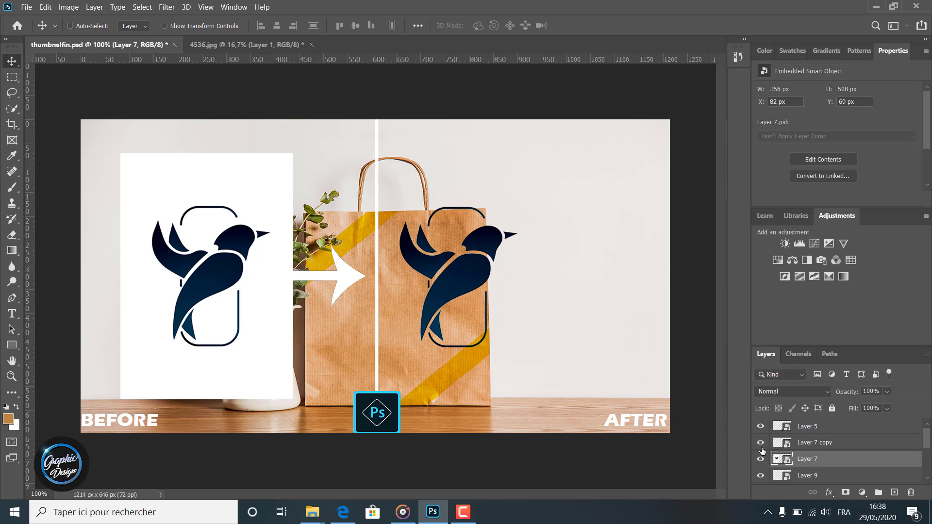
click(806, 443)
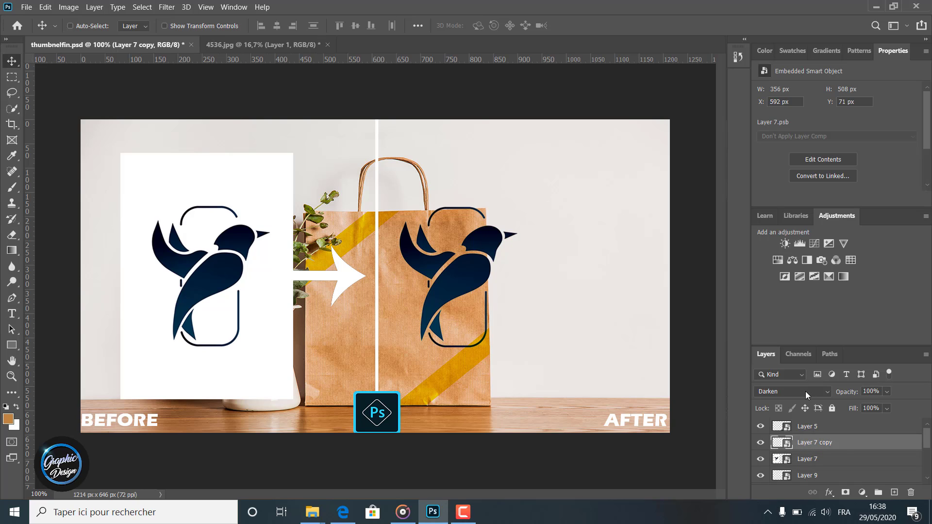
click(806, 392)
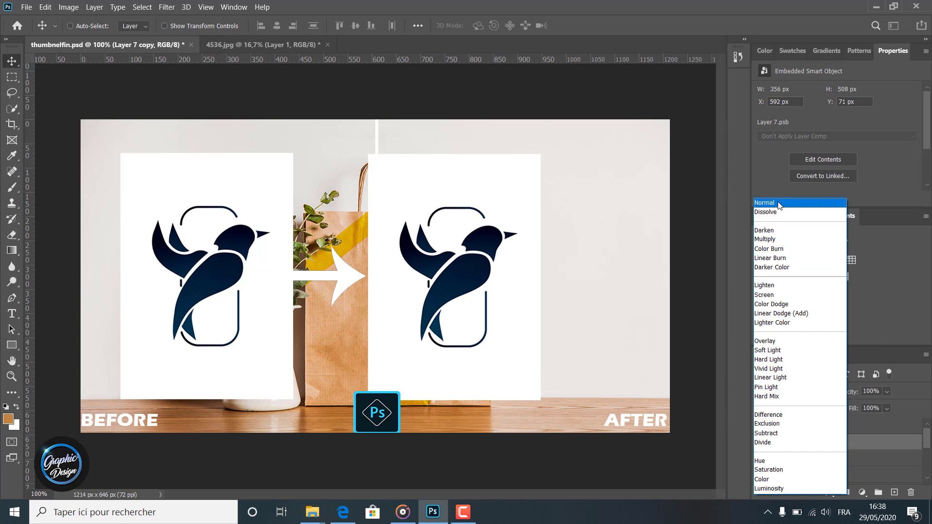
click(779, 204)
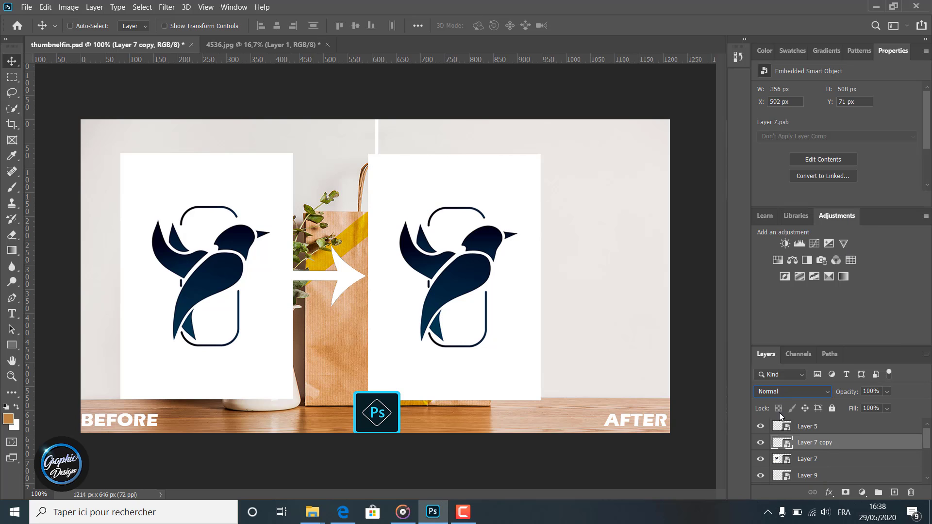
click(802, 395)
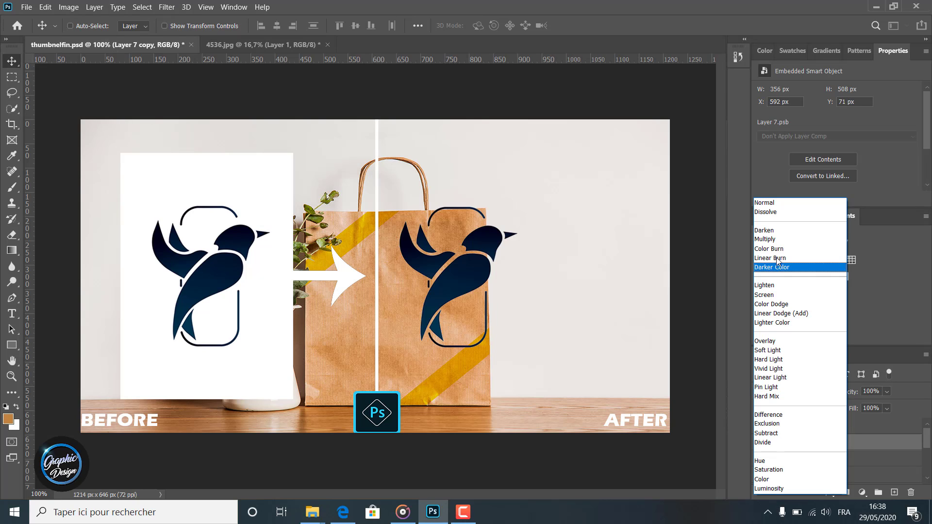
click(769, 230)
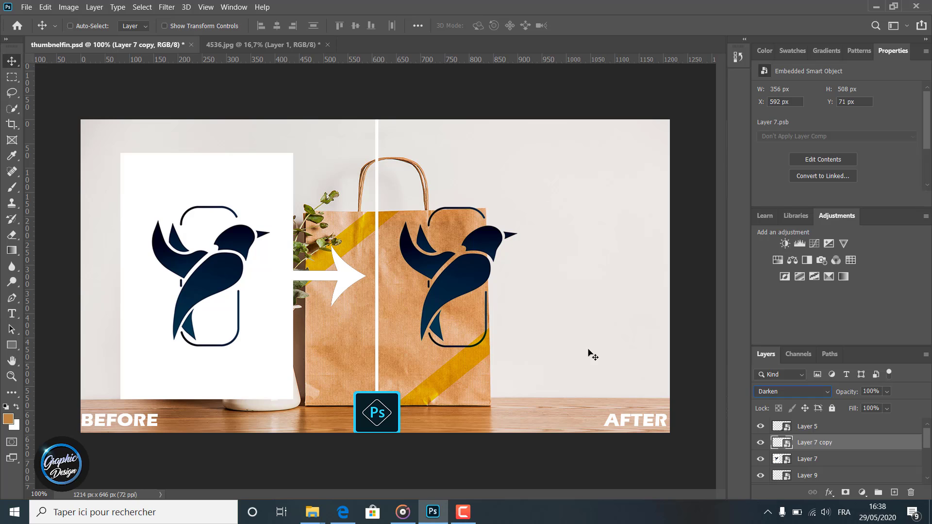
In 4536.jpg, switch the logo's Layer 1 to Normal blending and back to Divide.
click(252, 45)
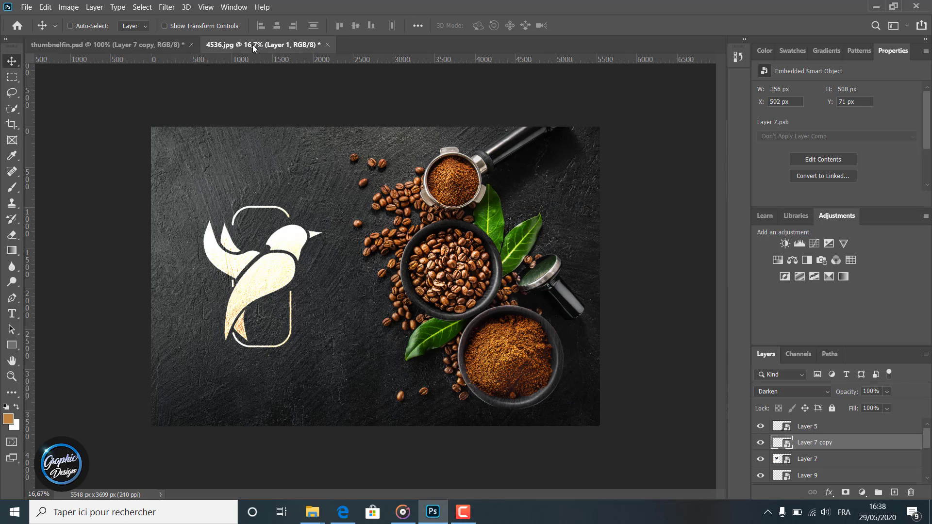
click(807, 392)
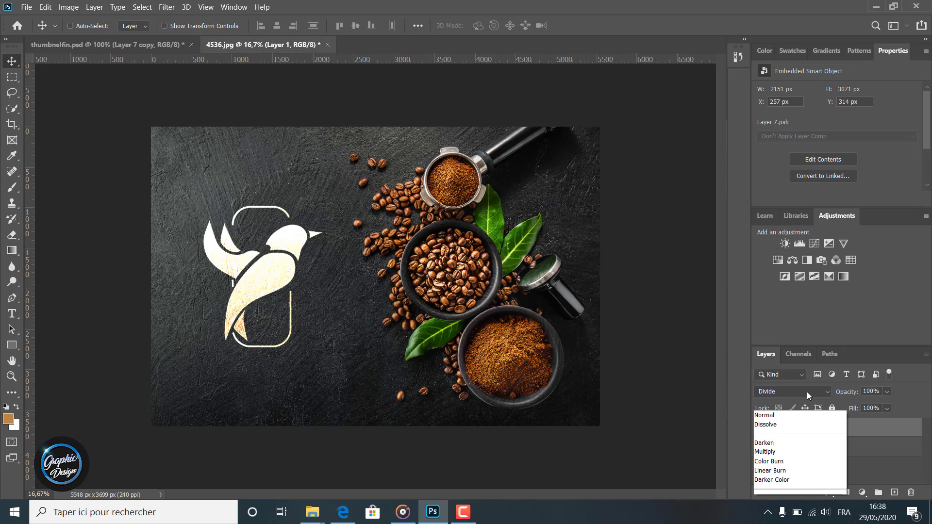
click(790, 203)
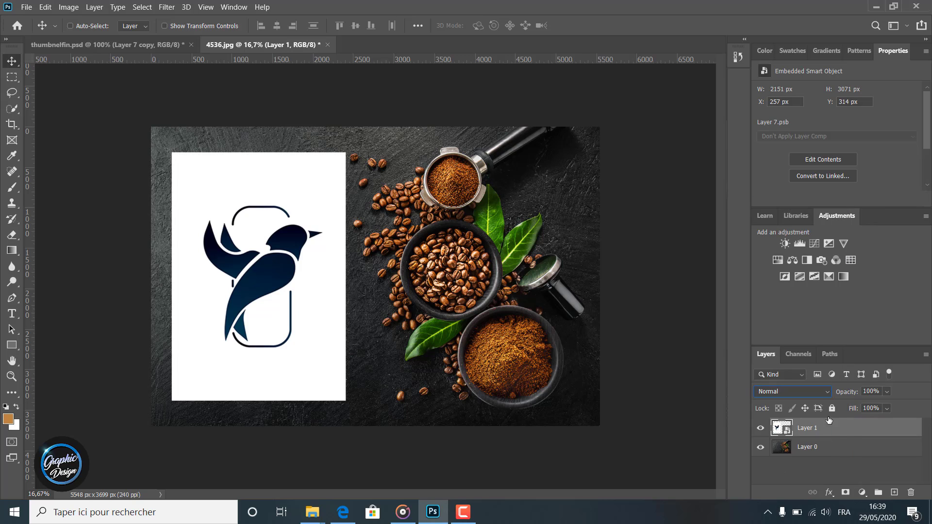
click(802, 391)
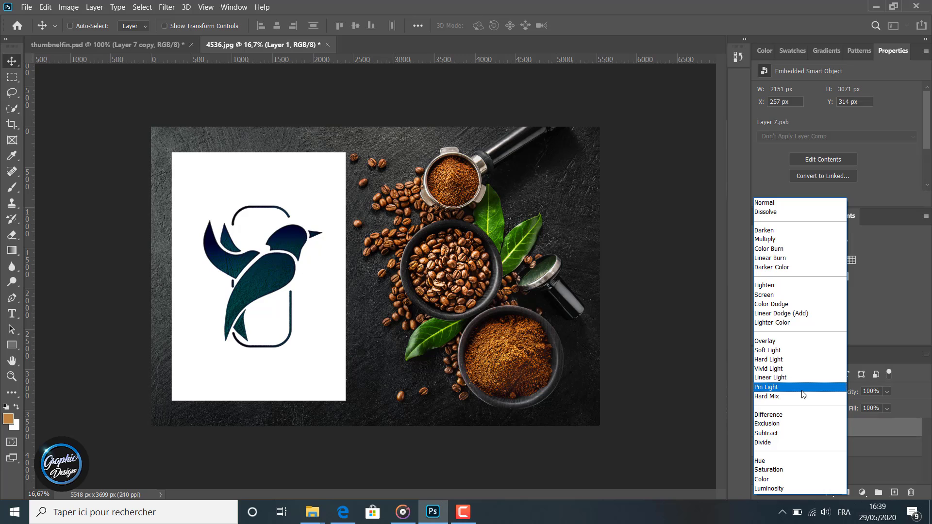
click(772, 442)
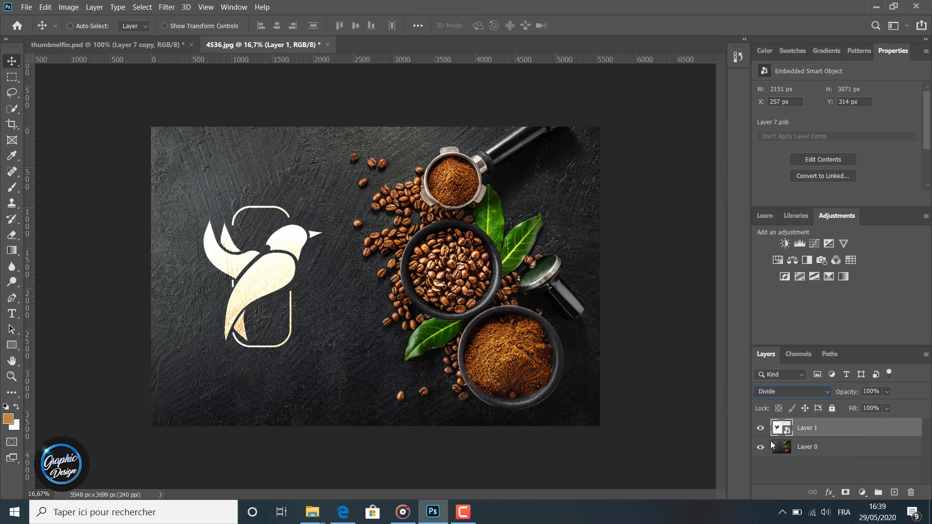
Try a lower opacity on the logo layer over the coffee photo and restore it to 100%.
click(887, 393)
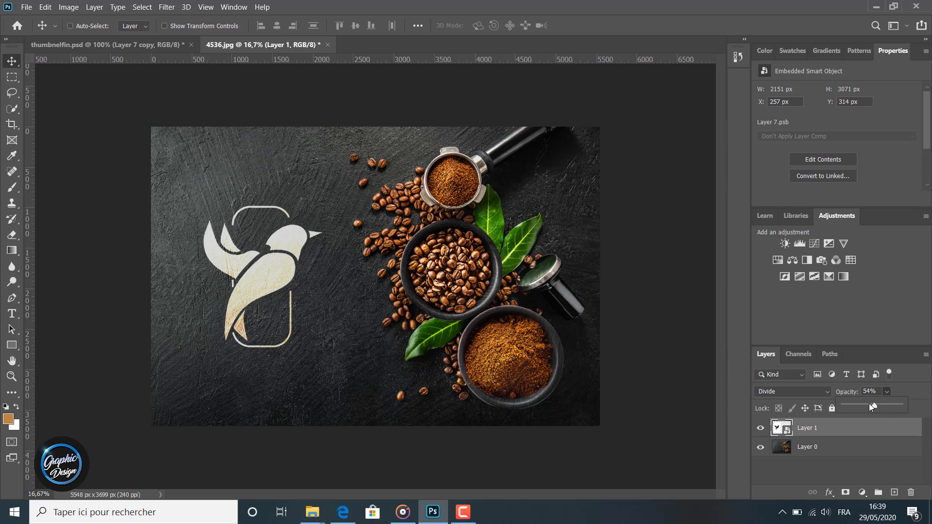
drag(870, 404, 917, 406)
click(918, 381)
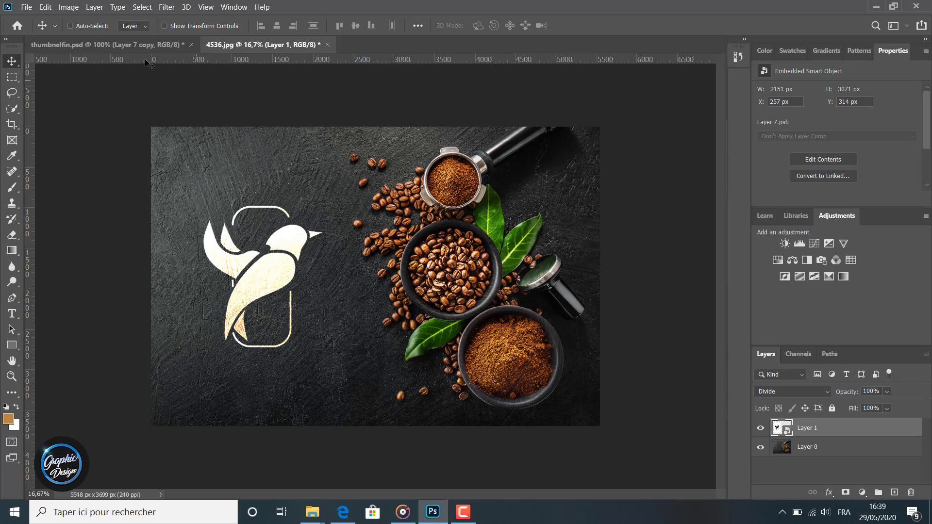
In thumbnelfin.psd, replace the blended logo copy with a fresh duplicate of Layer 7 placed on the After side at about X 818 px.
click(104, 42)
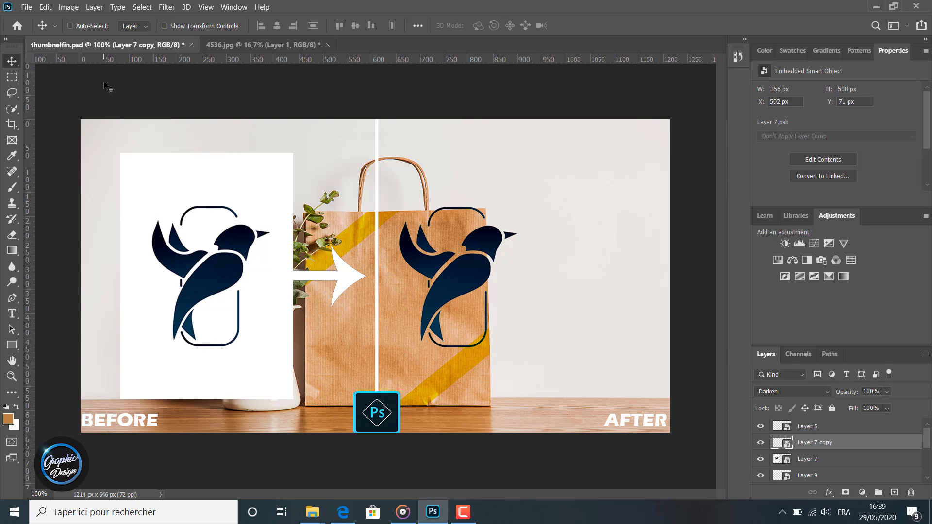
key(Delete)
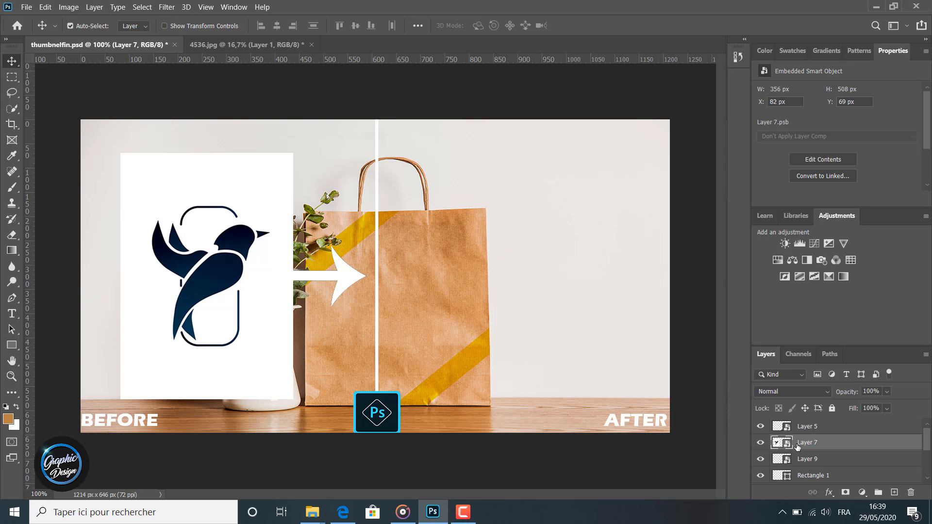
key(ctrl+j)
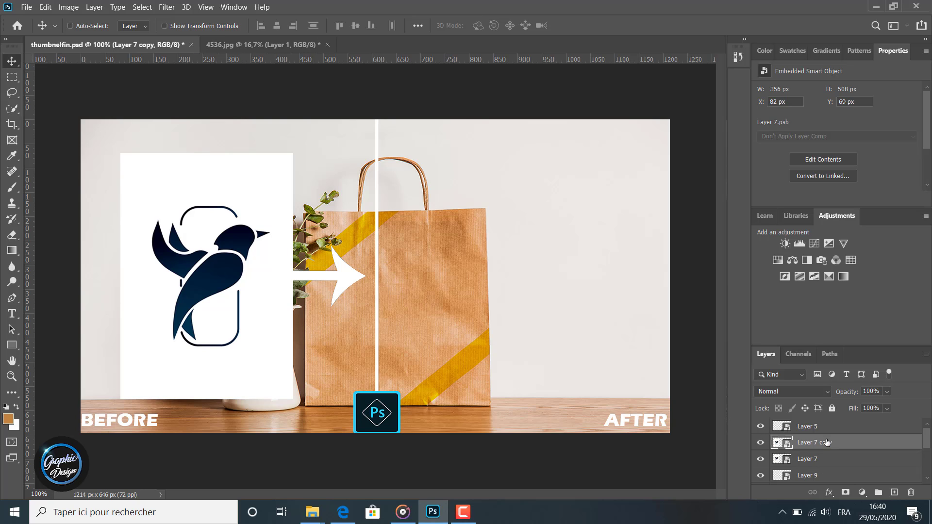
drag(233, 183, 543, 183)
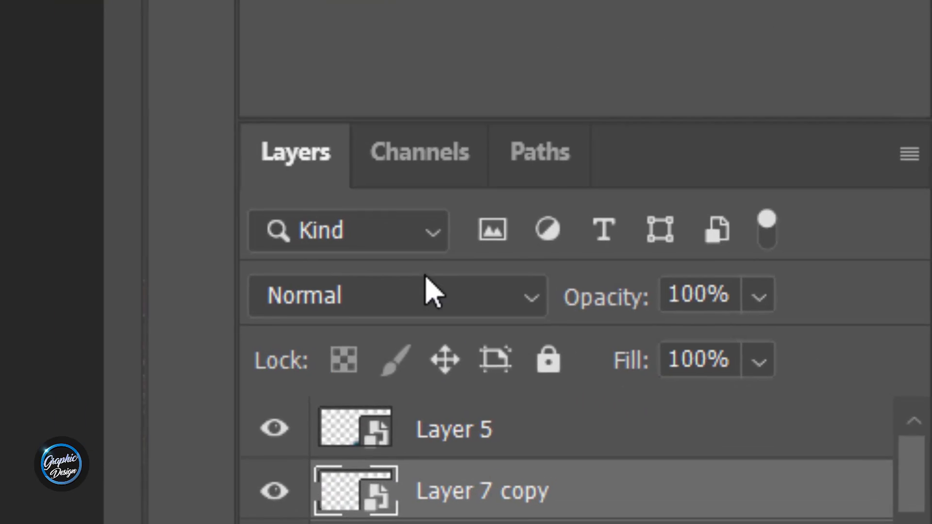
Set the duplicated logo's blend mode to Darken and test its opacity and fill, returning both to 100%.
click(360, 298)
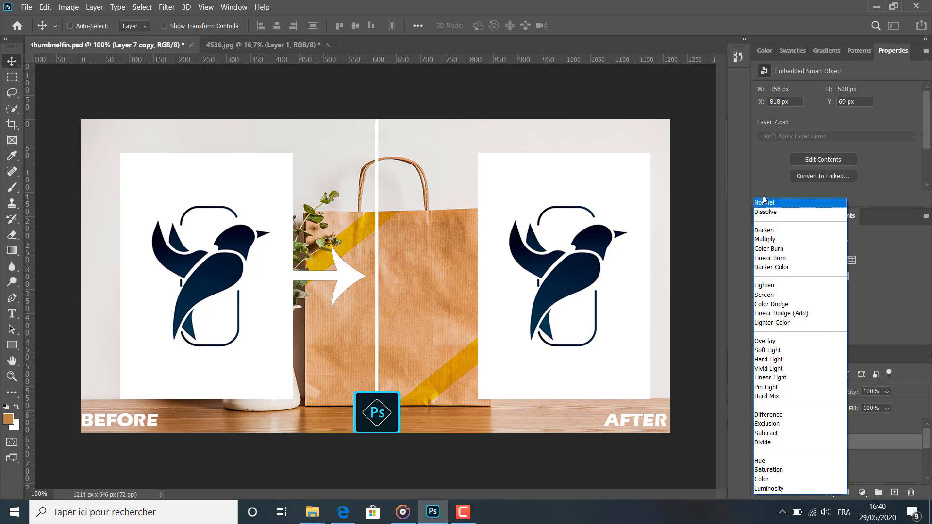
click(764, 232)
click(887, 392)
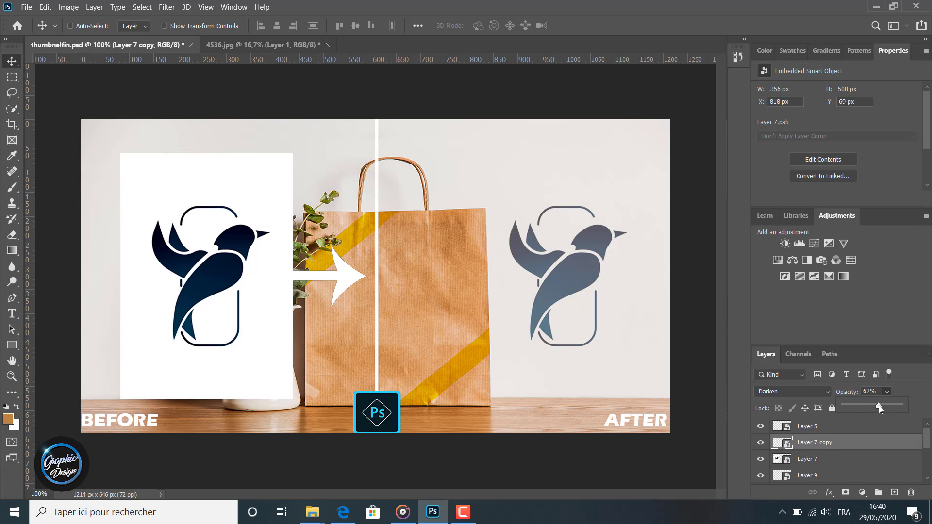
drag(878, 406, 914, 380)
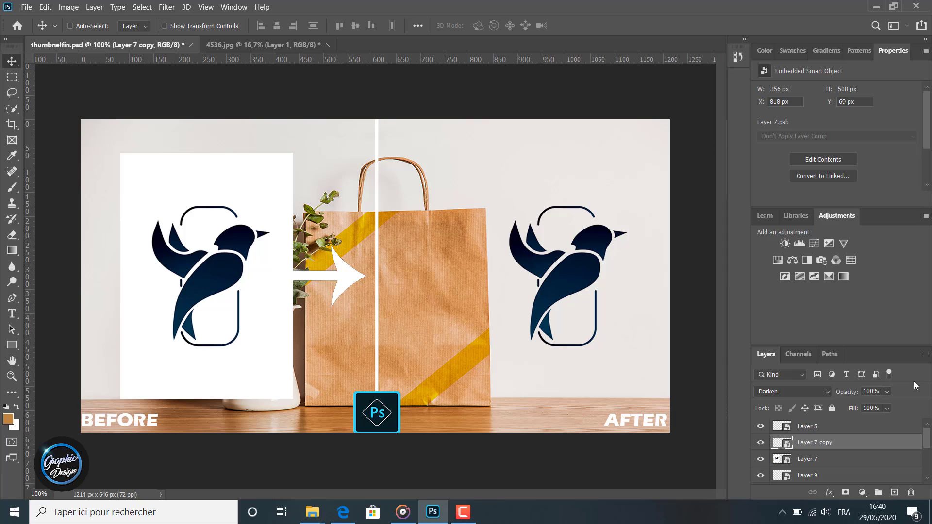
click(887, 410)
drag(884, 422, 908, 422)
Try the Divide blend mode on Layer 7 copy and return it to Darken.
click(810, 387)
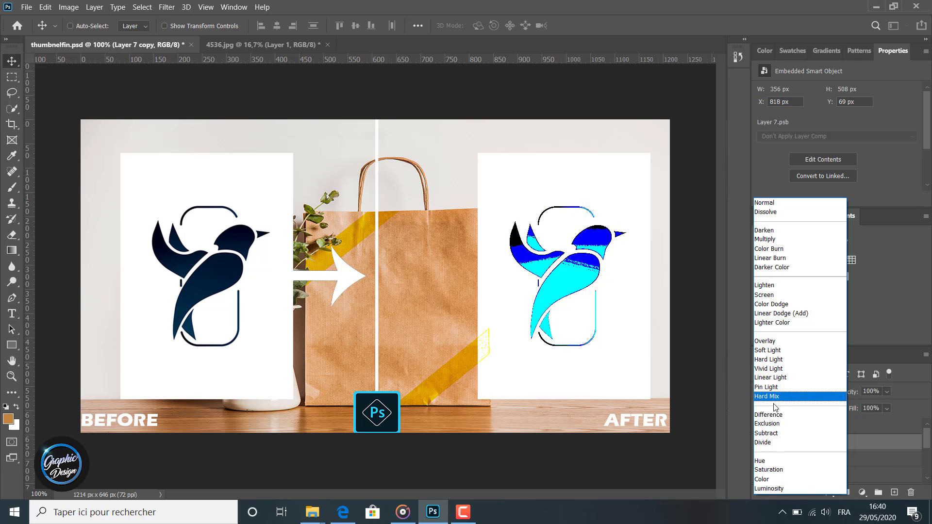
click(776, 442)
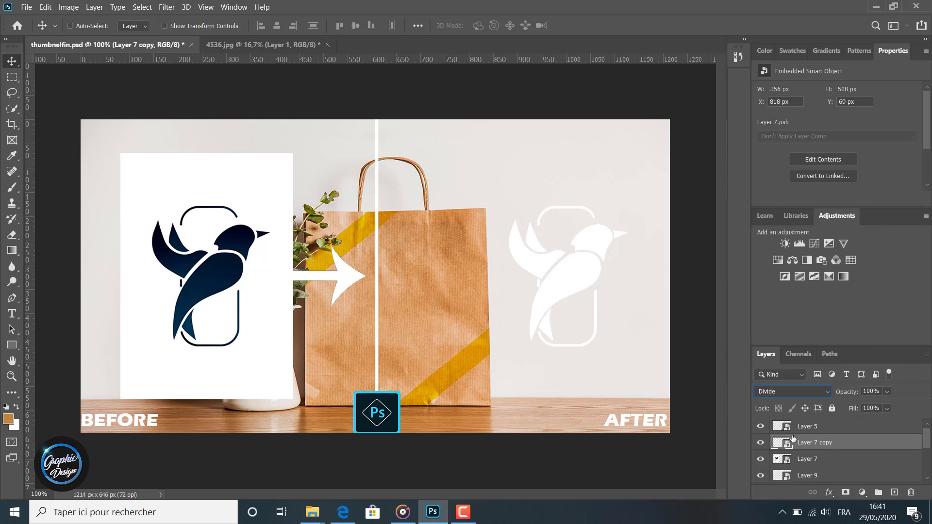
click(886, 392)
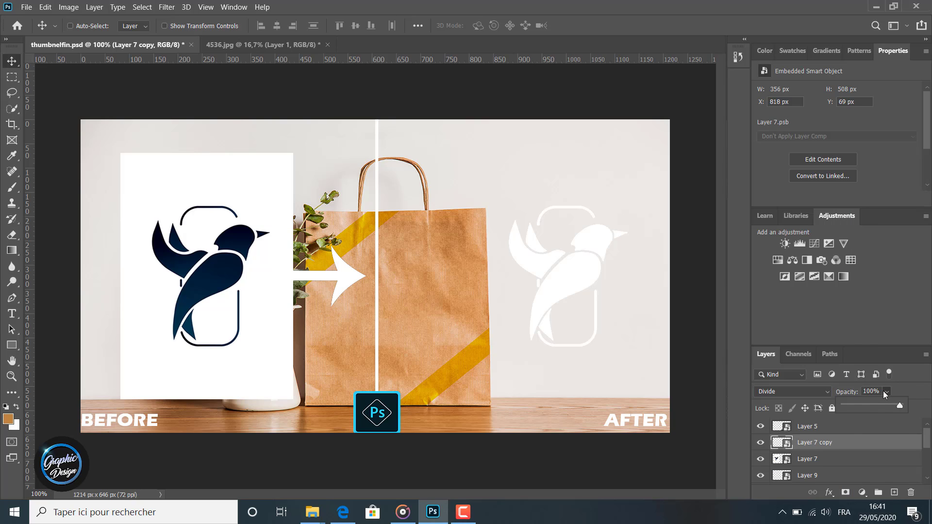
click(885, 393)
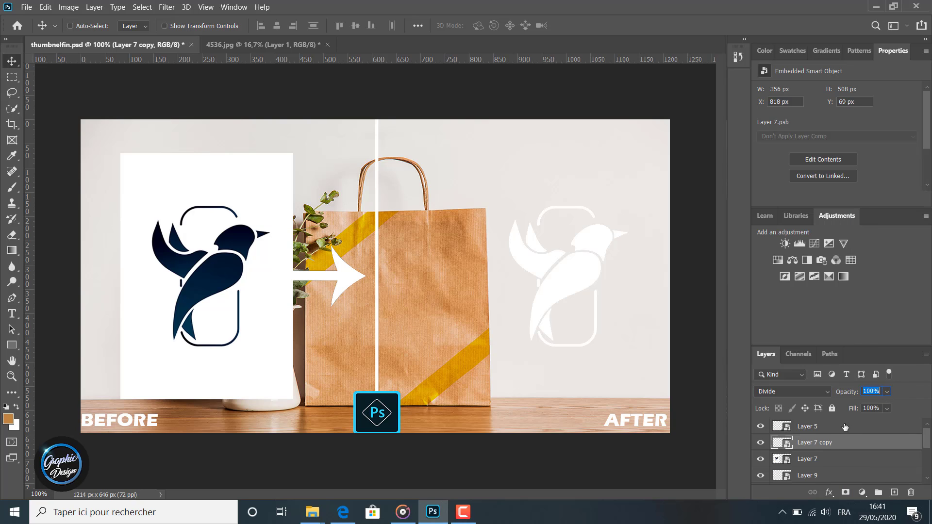
click(824, 392)
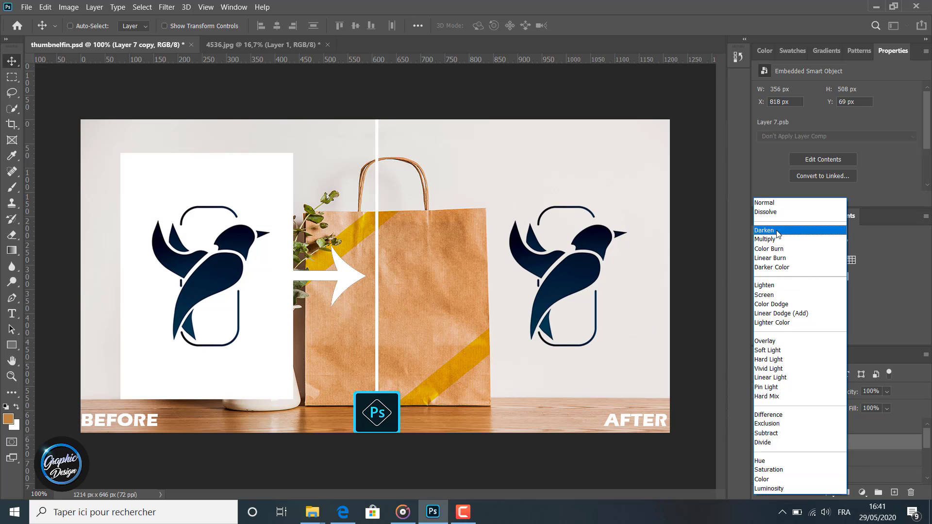
click(777, 232)
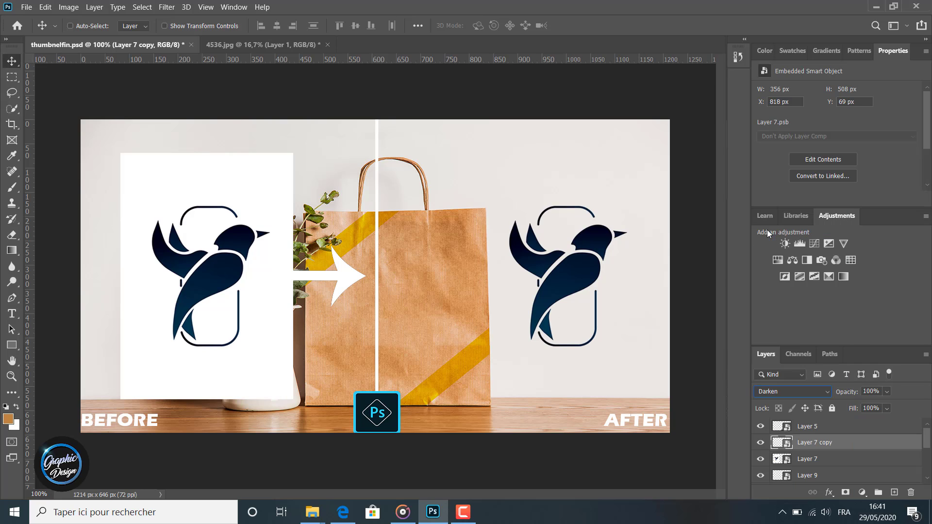
Try about 35% opacity on Layer 7 copy and restore it to 100%.
click(887, 393)
drag(867, 408, 865, 408)
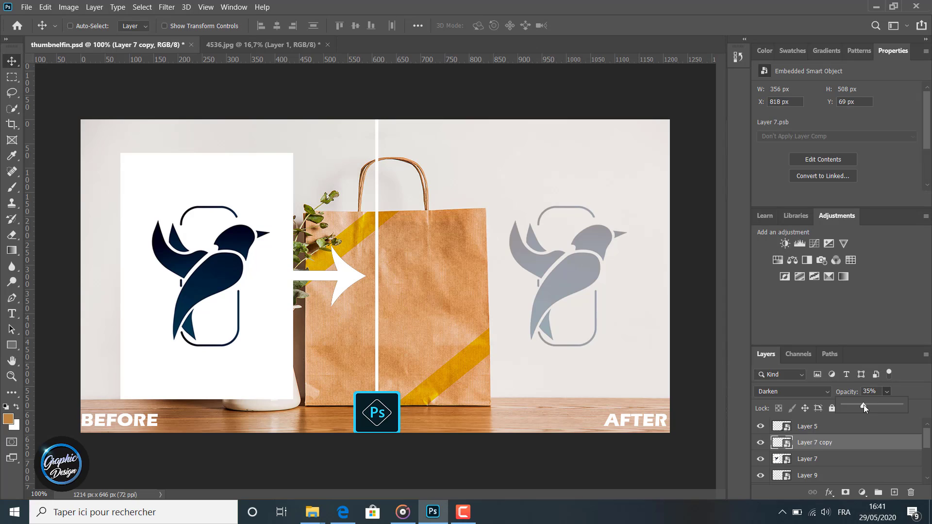
click(902, 309)
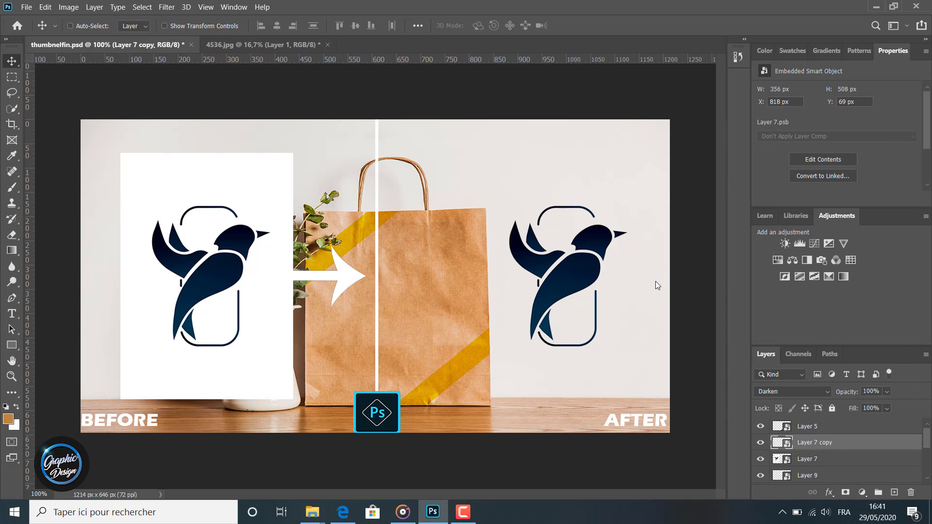
In 4536.jpg, reset Layer 1 to Normal blending and apply the Divide blend mode to its dark logo on white.
click(264, 44)
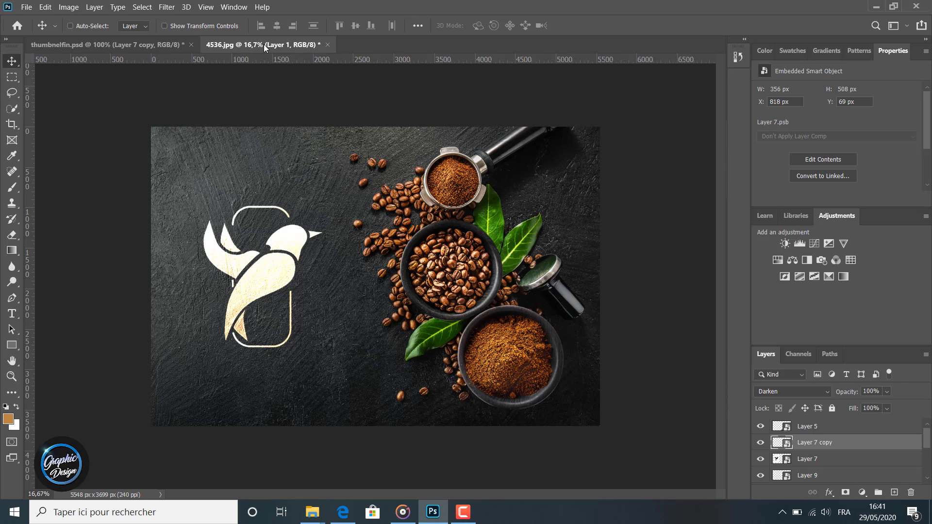
click(797, 392)
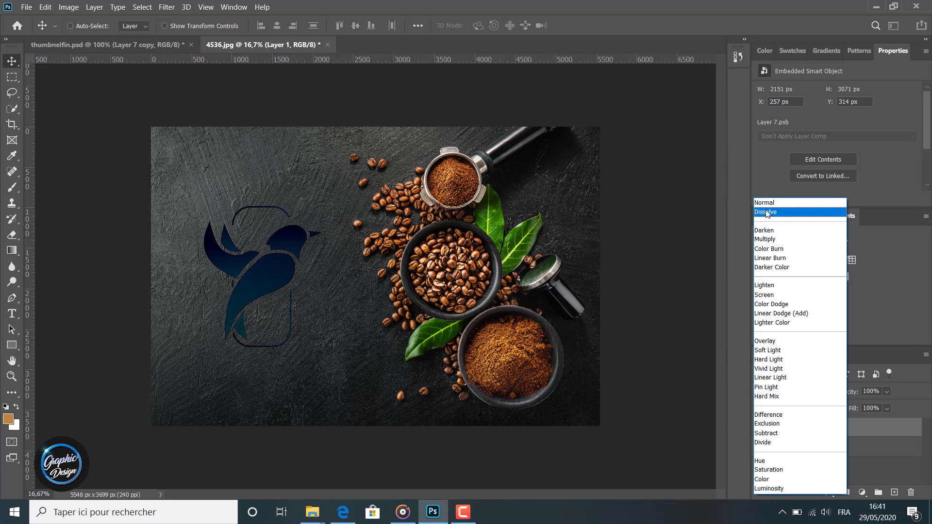
click(767, 203)
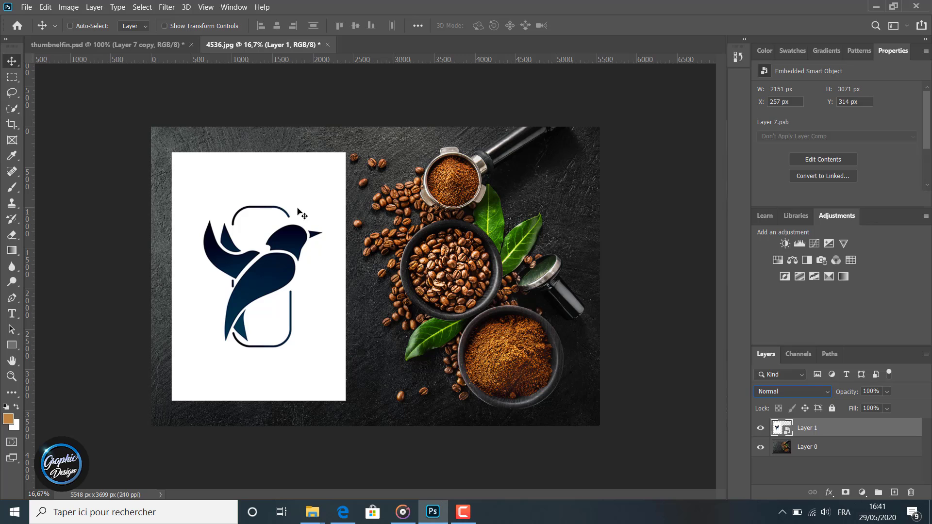
click(798, 393)
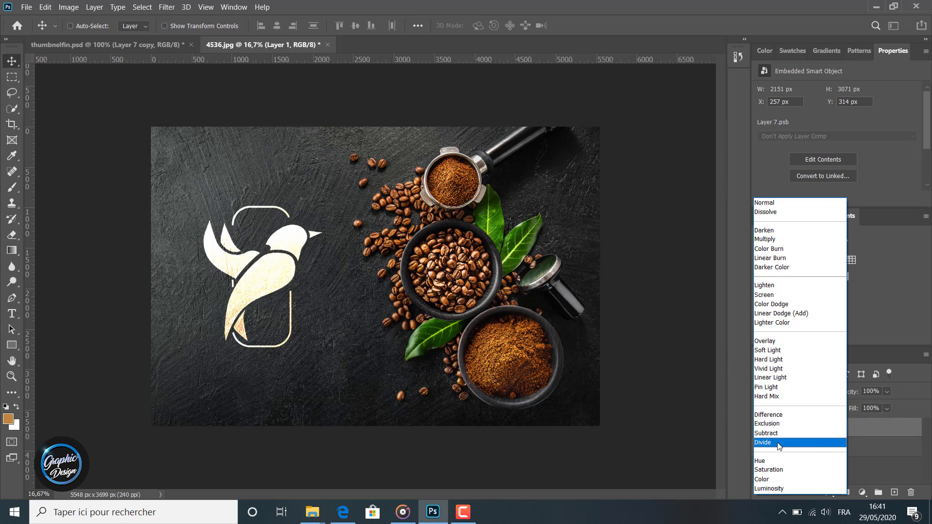
click(768, 443)
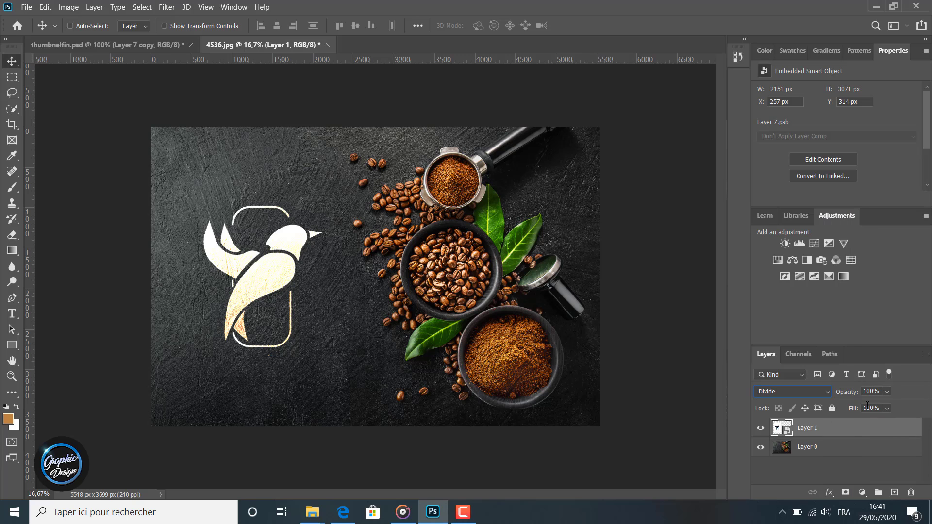
Try about 12% opacity on Layer 1 and test its fill, restoring both to 100%.
click(887, 392)
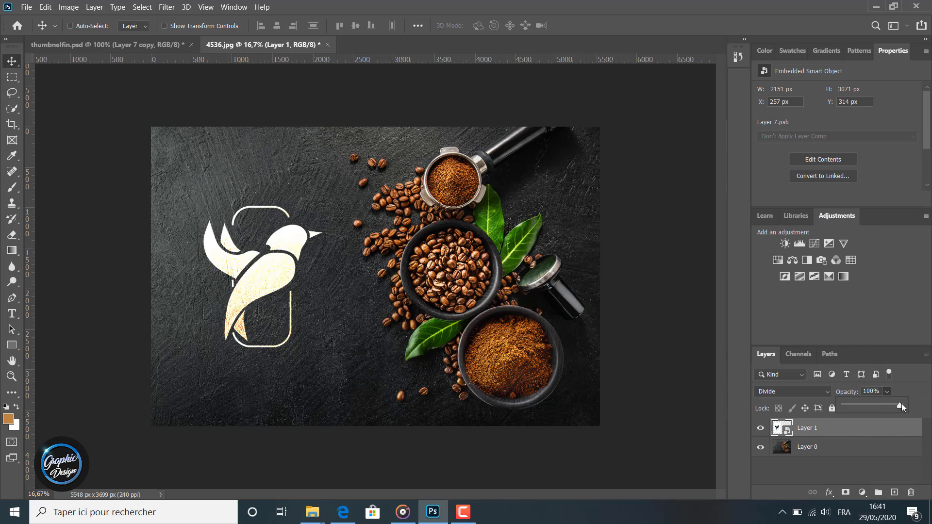
drag(878, 405, 870, 404)
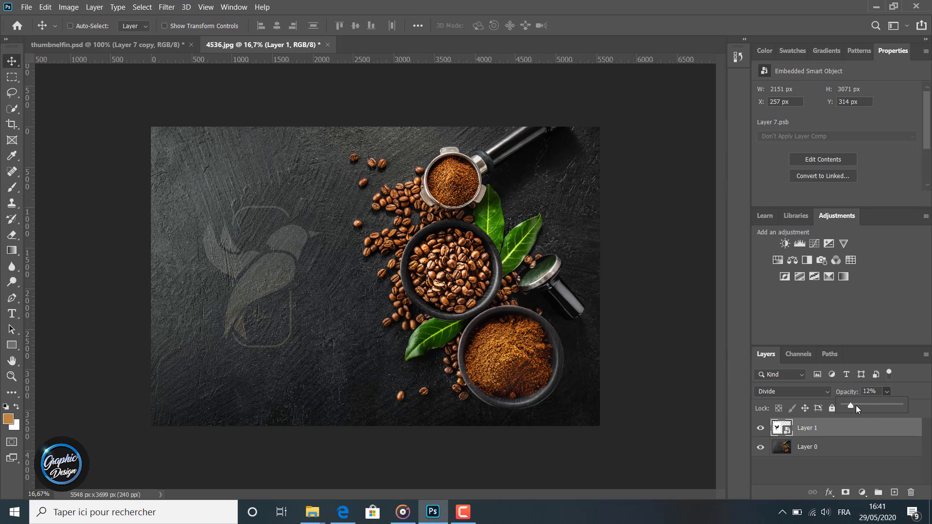
drag(856, 407, 902, 397)
click(886, 409)
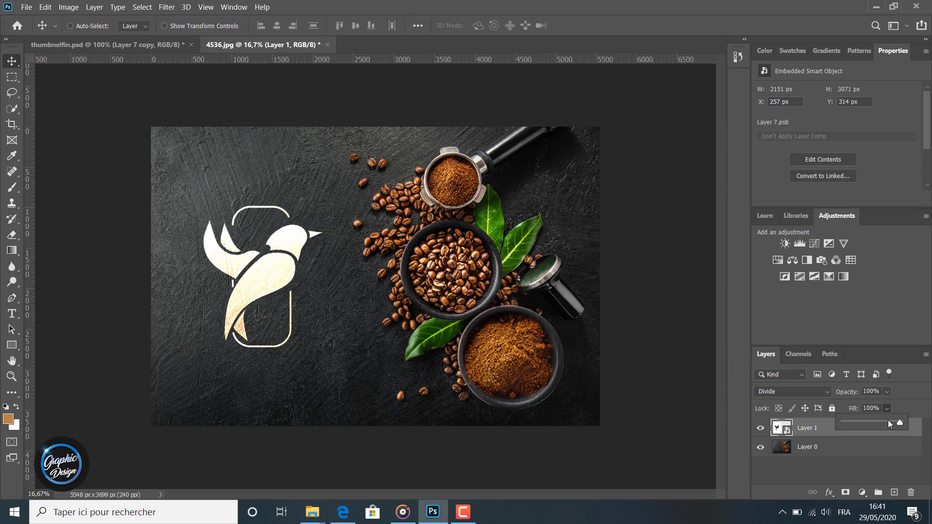
drag(883, 422, 908, 426)
click(908, 375)
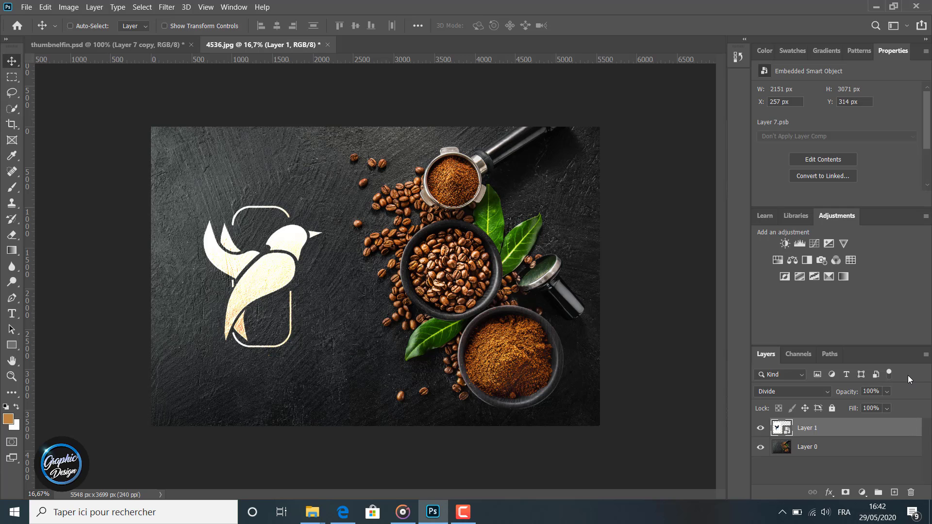
Preview the Darken blend mode on Layer 1 in 4536.jpg and set it back to Divide.
click(777, 393)
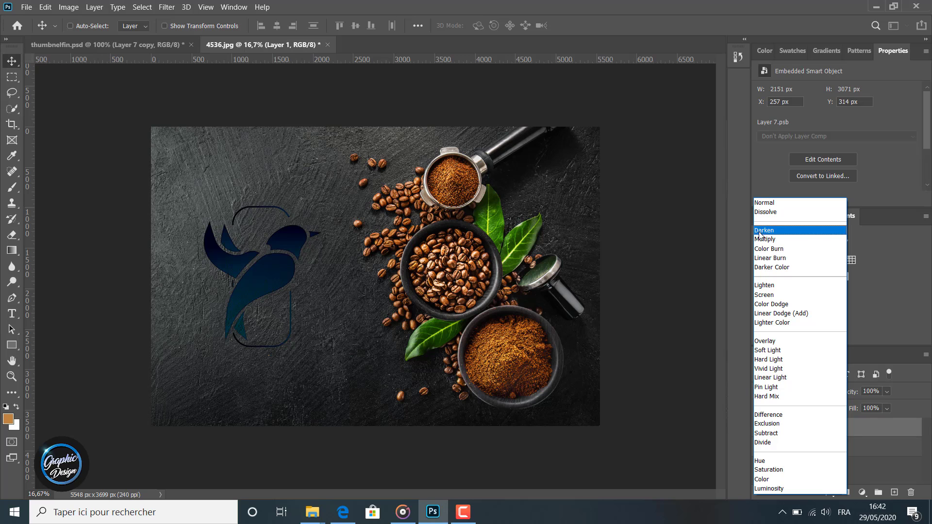
click(771, 442)
In thumbnelfin.psd, apply Darken to Layer 7 copy and move its logo onto the paper bag, at about X 560 px, Y 86 px.
click(147, 45)
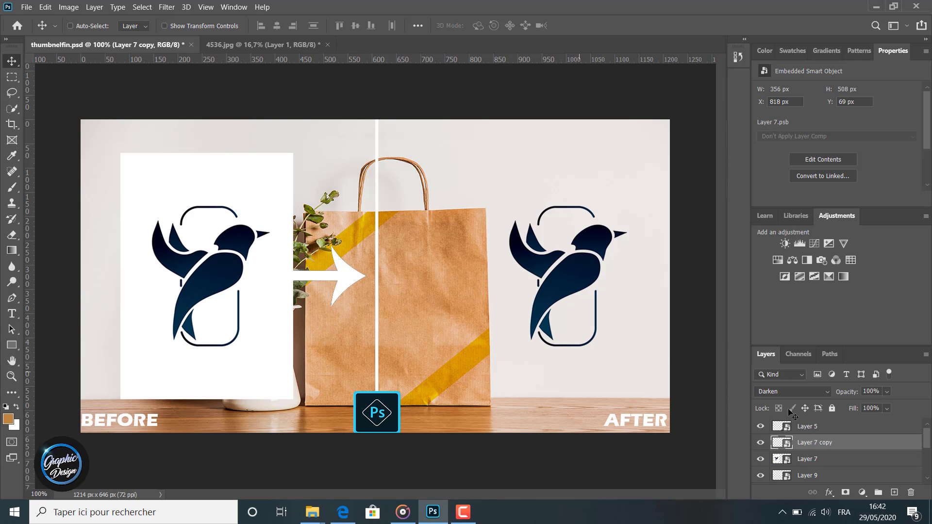
click(802, 391)
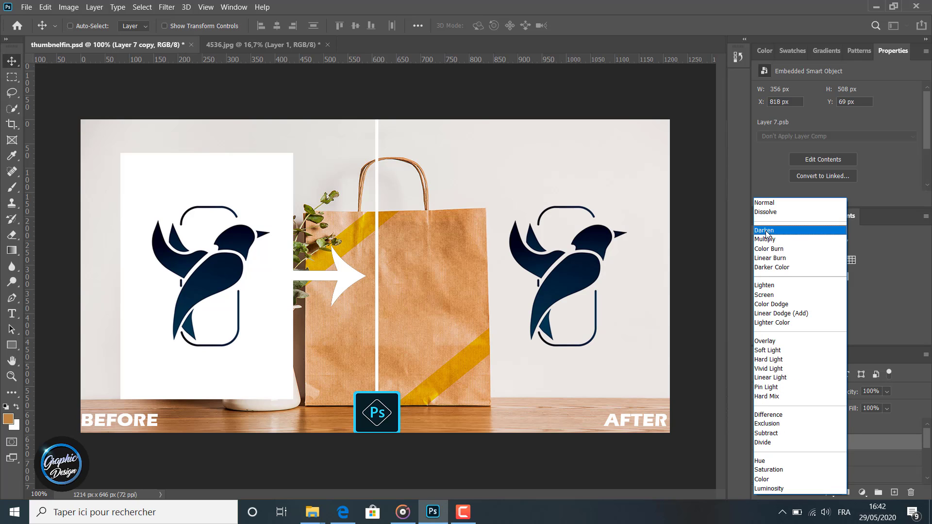
click(777, 234)
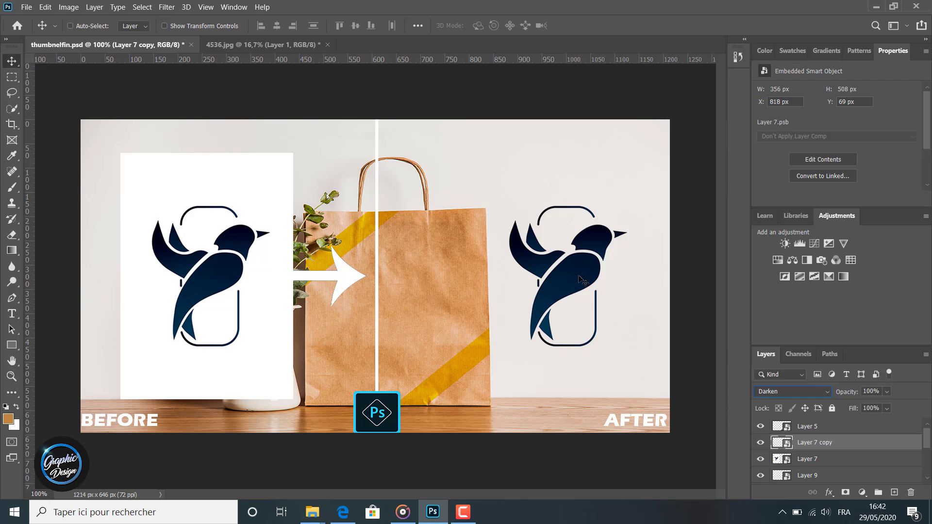
drag(562, 282, 455, 293)
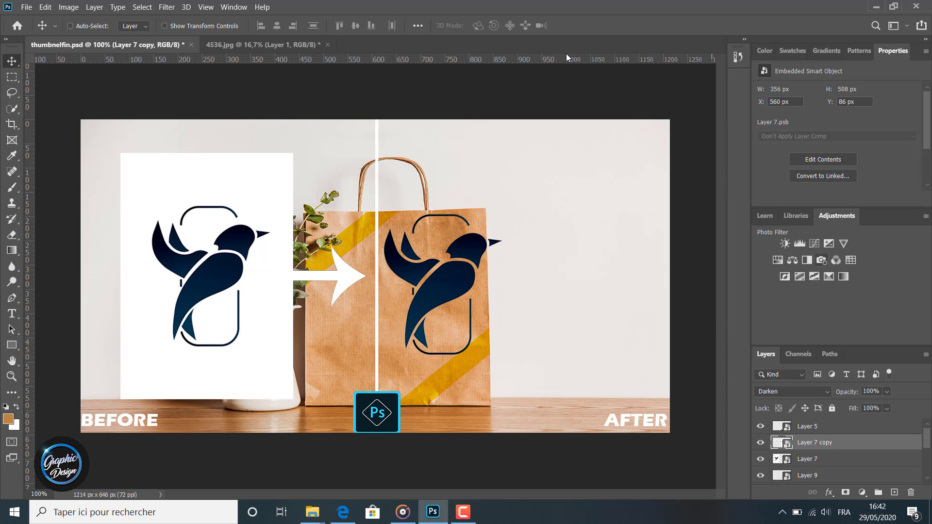
click(447, 280)
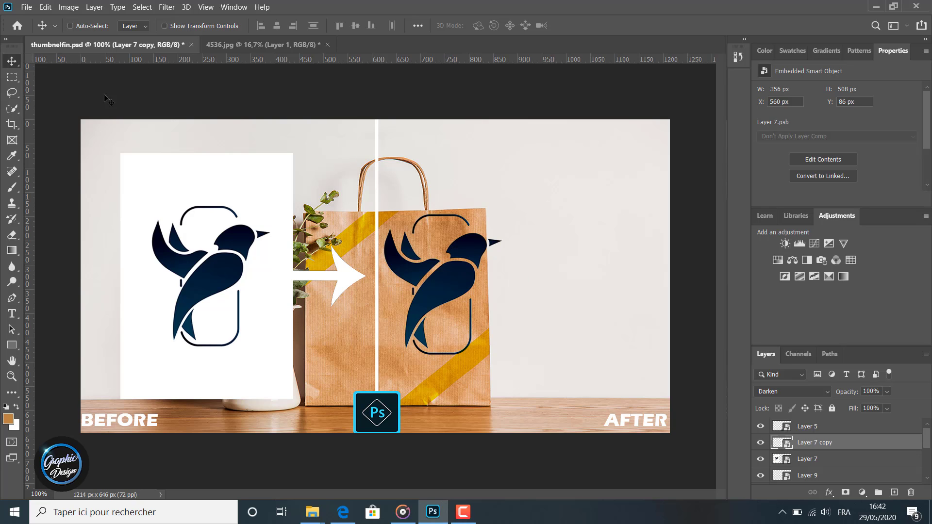